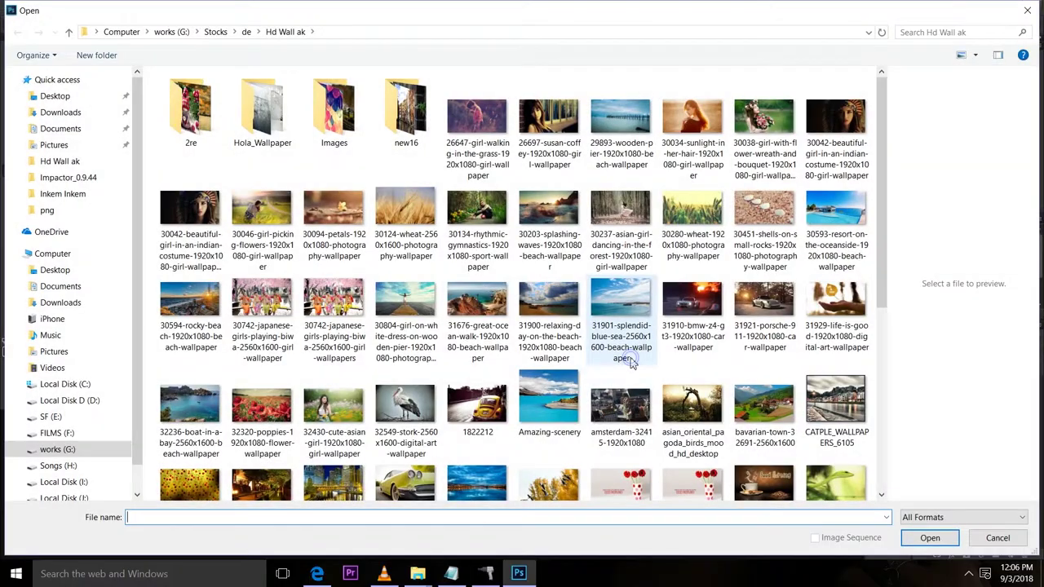
Open the Hd Wall (1) (6) rooftop portrait image.
scroll(633, 365, "down", 5)
left_click(623, 281)
double_click(622, 281)
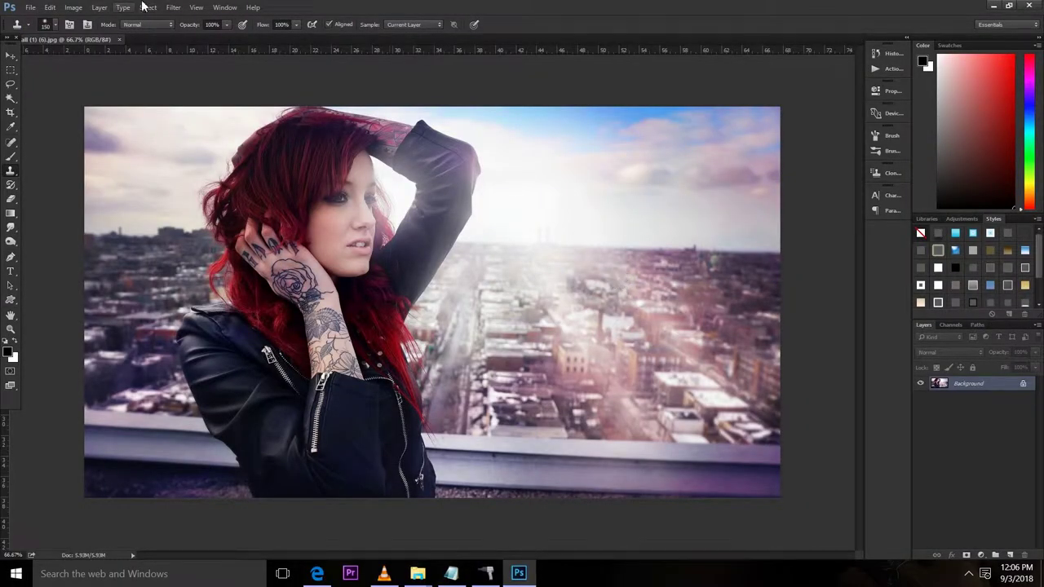
Launch the Camera Raw Filter from the Filter menu on the portrait.
left_click(173, 7)
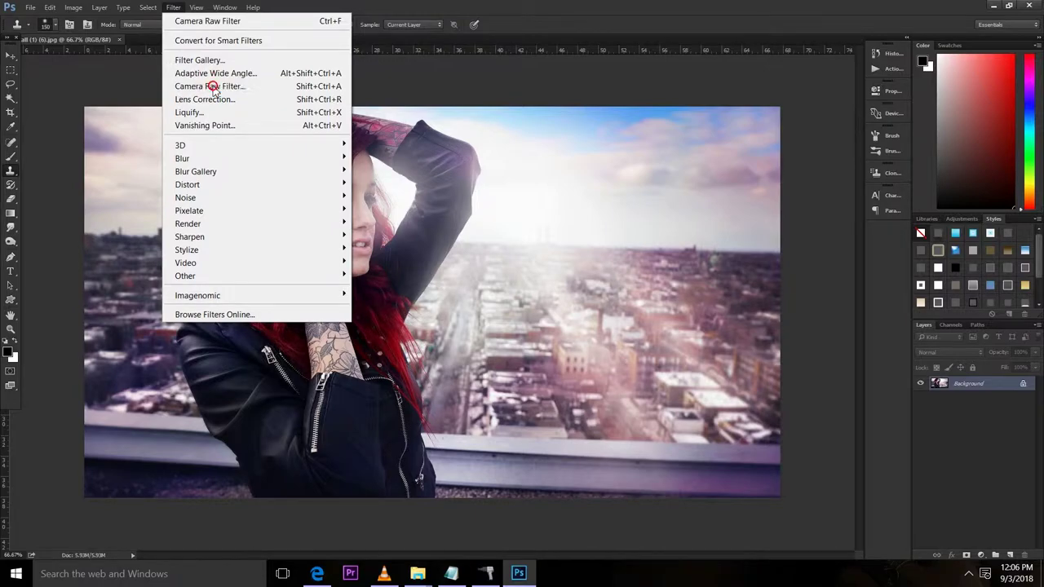
left_click(212, 86)
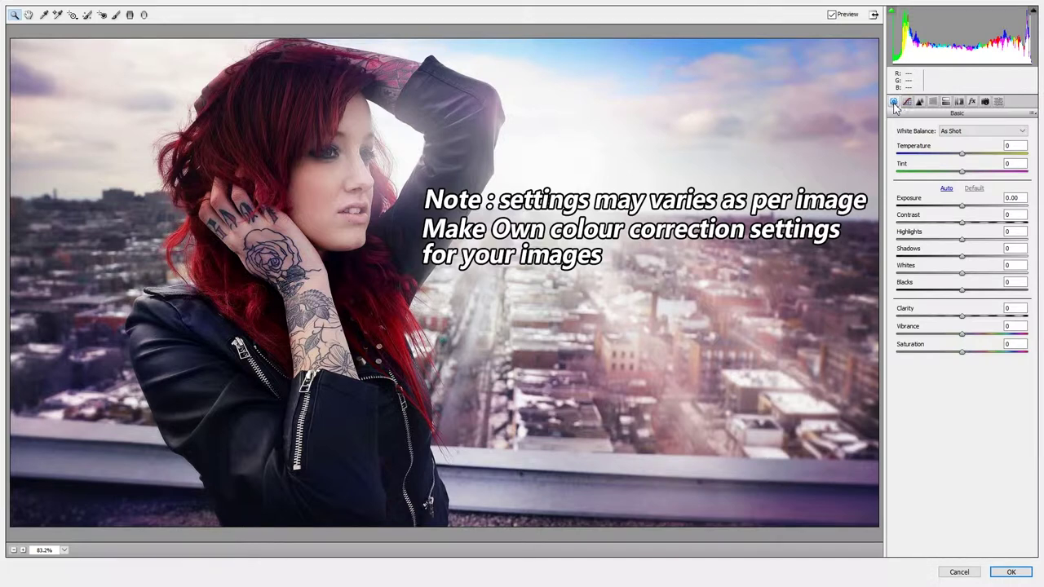
In Basic, set Contrast to +22 and Whites to +32, and lift Shadows and Blacks.
left_click_drag(955, 221, 976, 221)
left_click(963, 239)
mouse_move(962, 256)
left_mouse_down()
mouse_move(975, 256)
mouse_move(981, 273)
left_mouse_up()
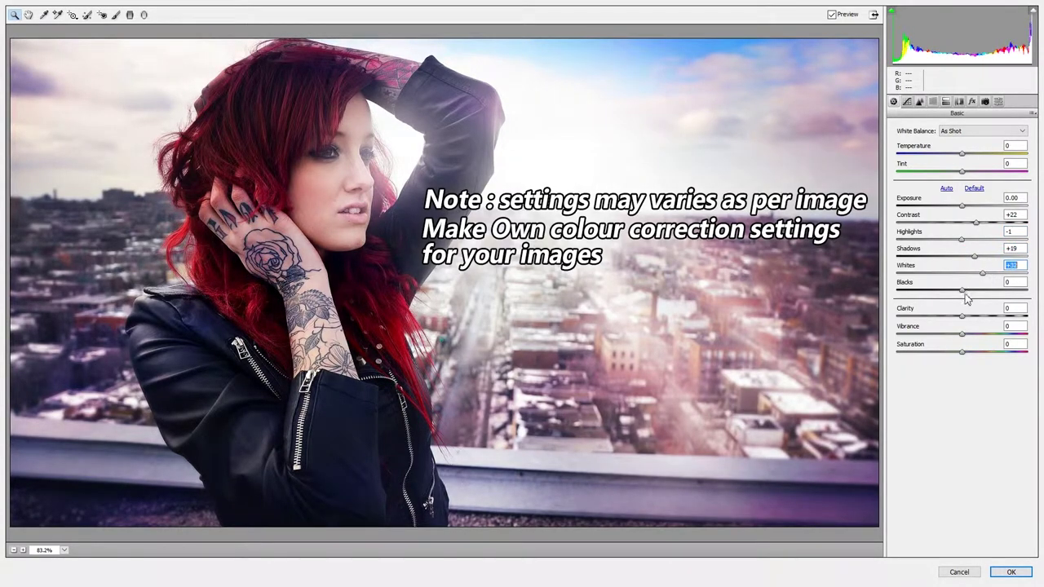
left_click_drag(962, 316, 984, 317)
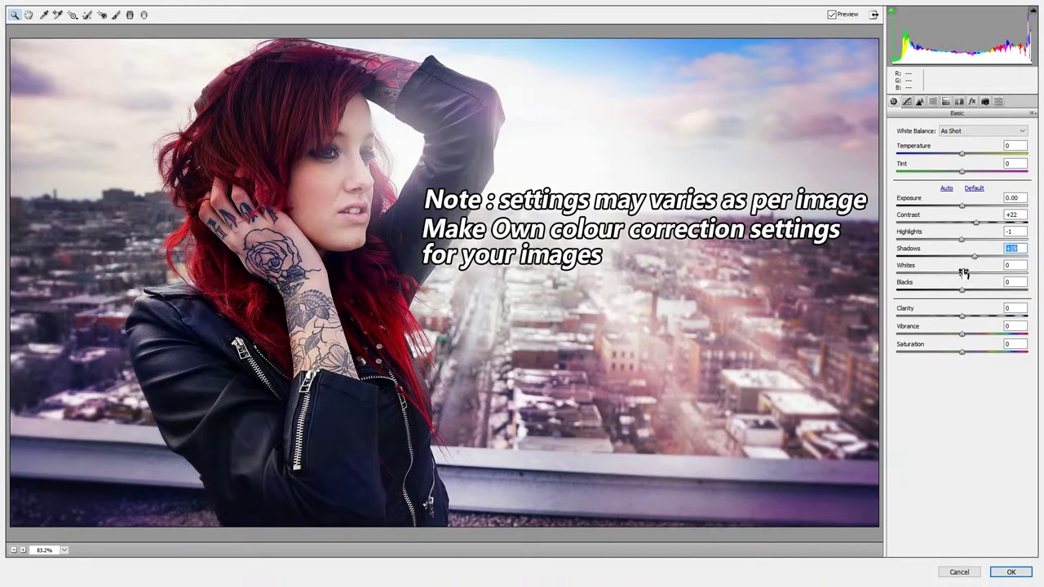
mouse_move(958, 273)
left_mouse_down()
mouse_move(995, 273)
mouse_move(973, 291)
mouse_move(974, 316)
left_mouse_up()
Shape a custom tone curve and add sharpening with Luminance noise reduction 33.
left_click(906, 101)
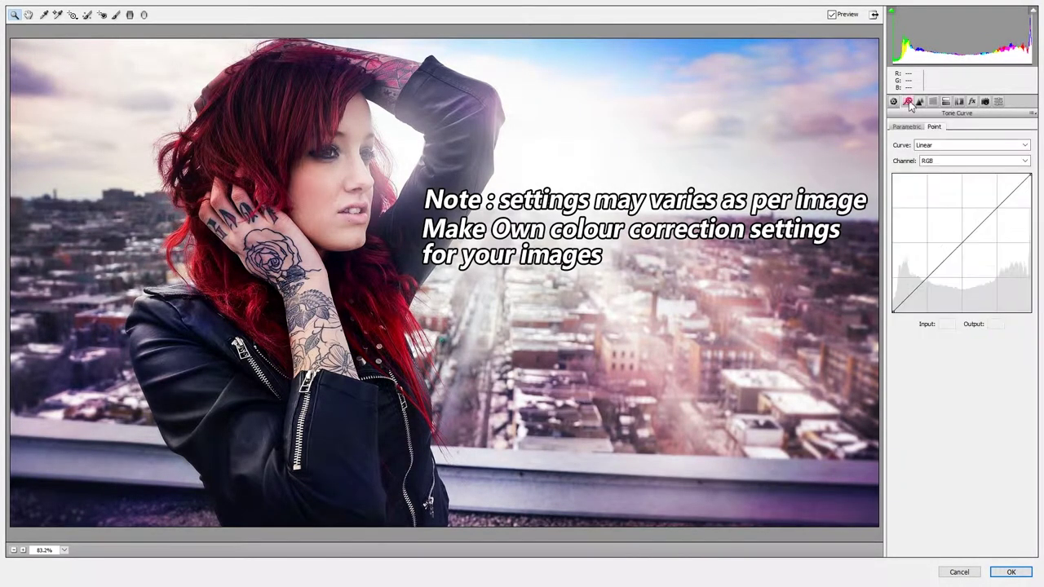
mouse_move(962, 243)
left_mouse_down()
mouse_move(954, 229)
mouse_move(940, 235)
left_mouse_up()
left_click(920, 101)
left_click_drag(897, 144, 922, 144)
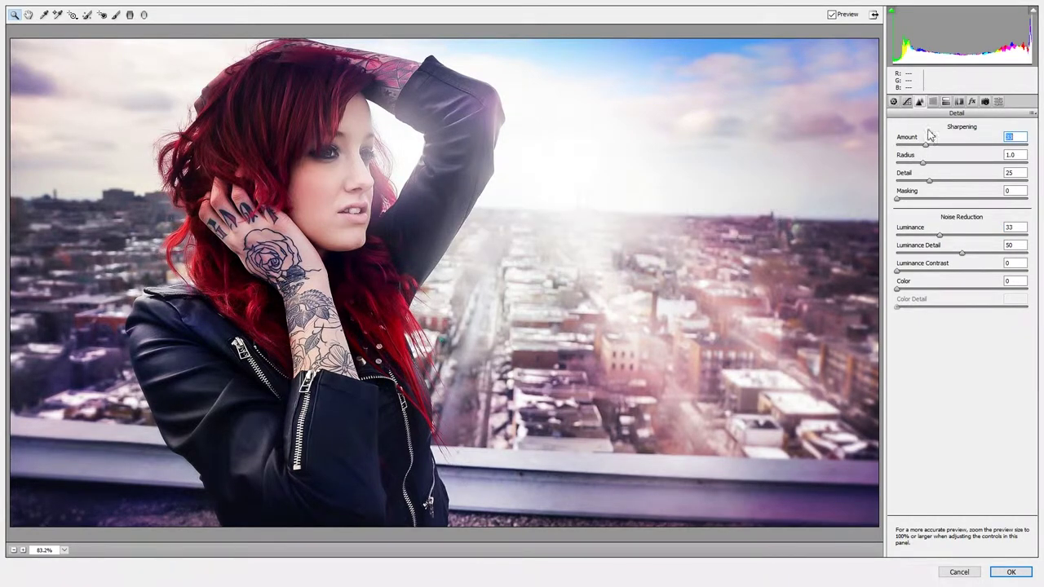
left_click(932, 101)
Raise Reds saturation to +48 and brighten the Oranges luminance.
mouse_move(962, 180)
left_mouse_down()
mouse_move(994, 181)
mouse_move(990, 200)
left_mouse_up()
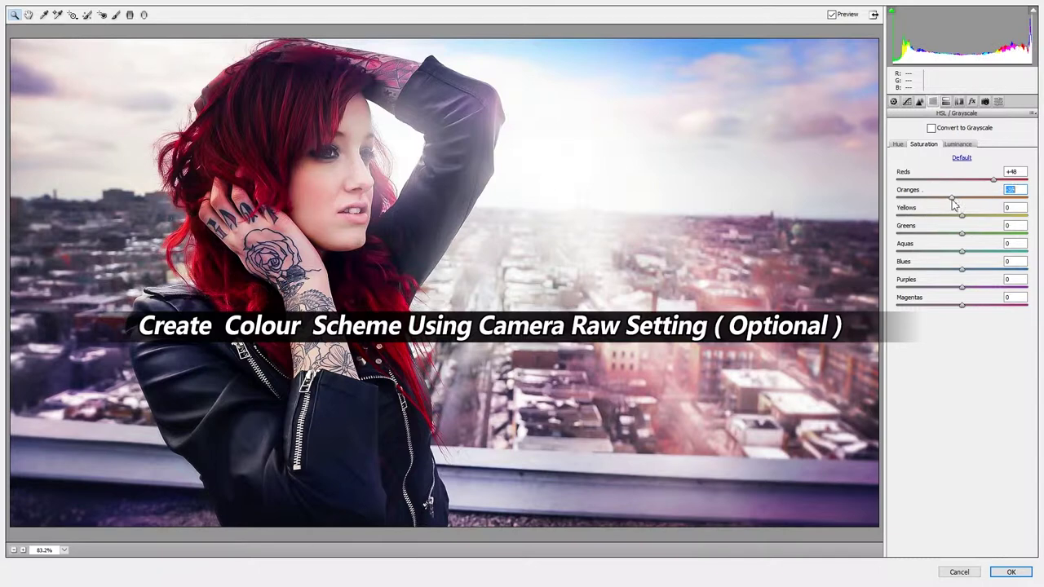
left_click(957, 144)
left_click_drag(962, 198, 978, 198)
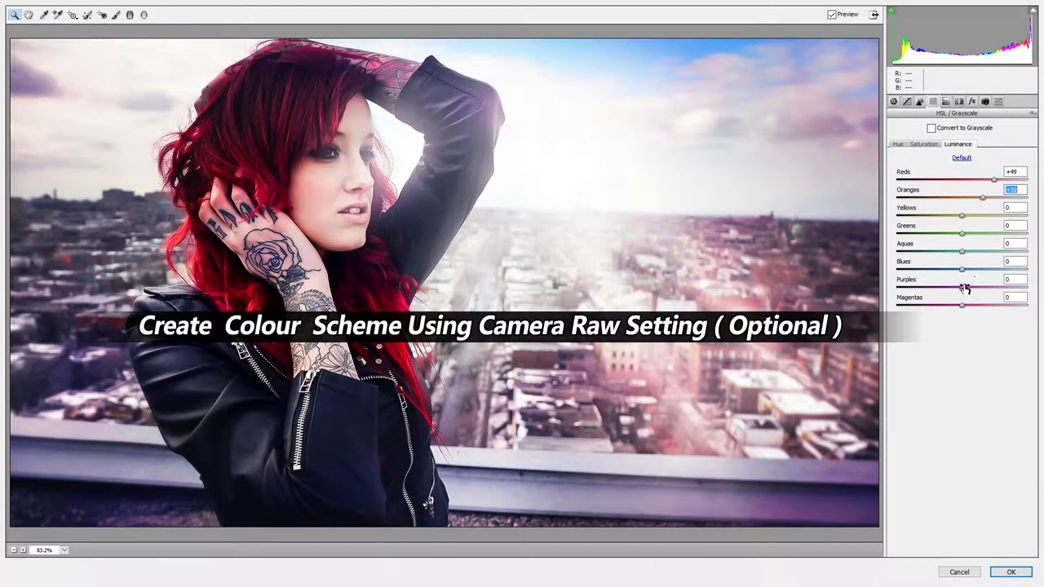
Split-tone the highlights cyan at hue 182, saturation 43, with shadow saturation 35.
left_click(958, 101)
left_click_drag(897, 163, 959, 165)
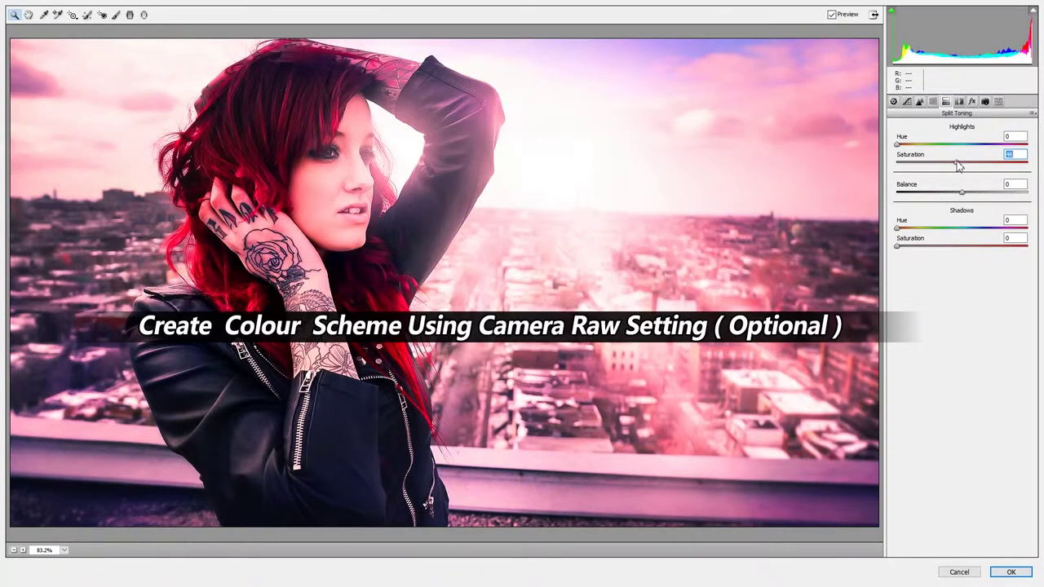
left_click_drag(896, 145, 962, 144)
mouse_move(896, 246)
left_mouse_down()
mouse_move(955, 251)
mouse_move(945, 247)
left_mouse_up()
Darken the edges with a vignette Amount of about -52.
left_click(971, 101)
left_click(971, 101)
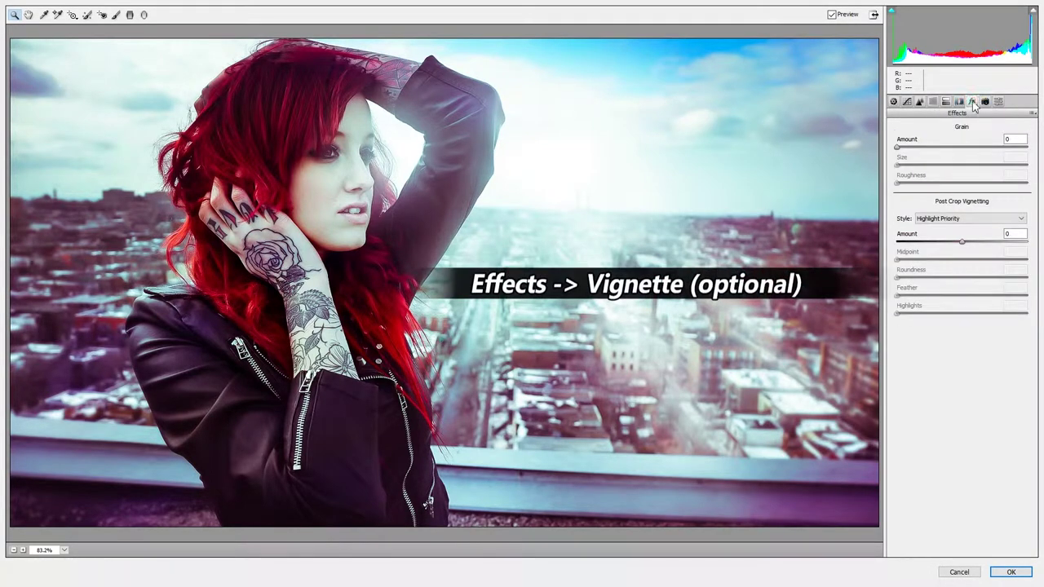
left_click_drag(962, 242, 929, 243)
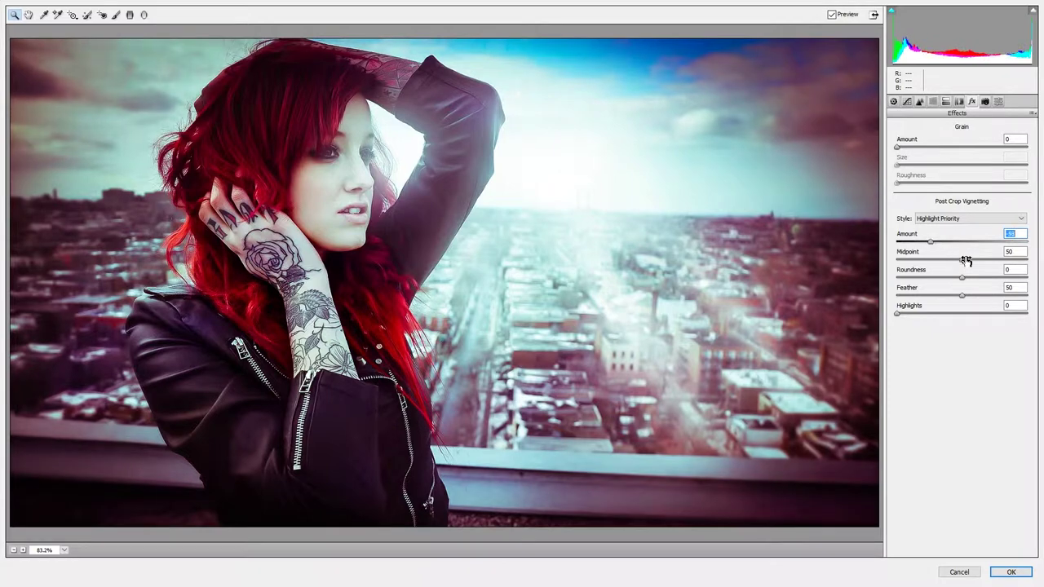
left_click(963, 259)
left_click_drag(924, 247, 927, 244)
left_click(1000, 102)
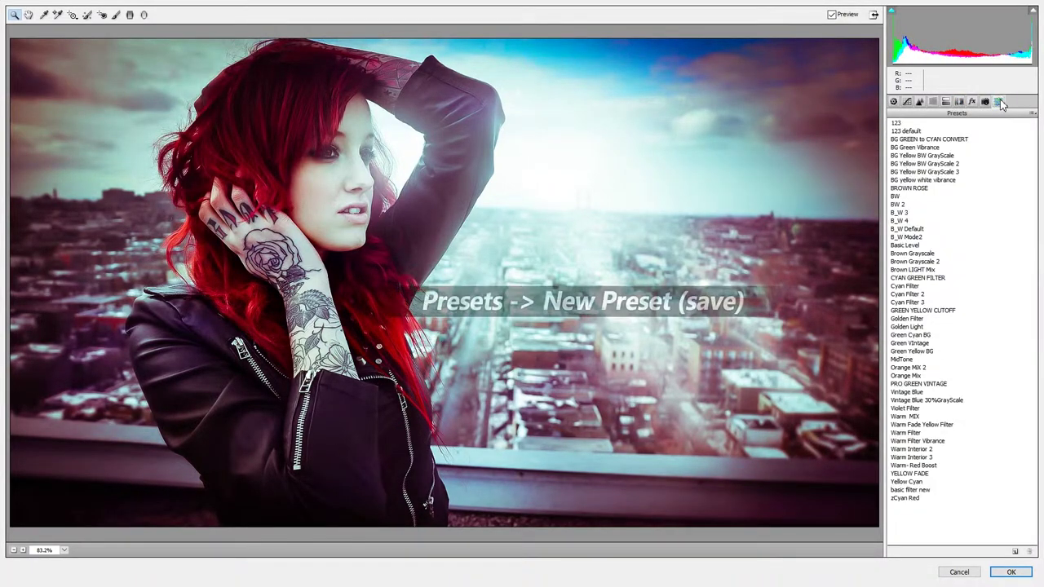
Save all current settings as a new preset named 'zCyan Red FX'.
left_click(1015, 553)
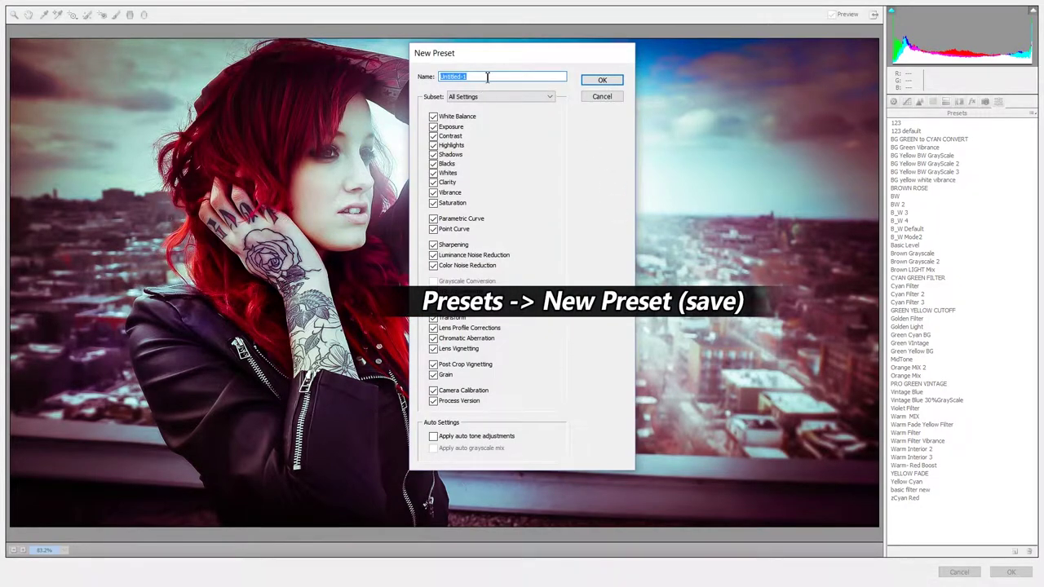
left_click_drag(483, 54, 674, 59)
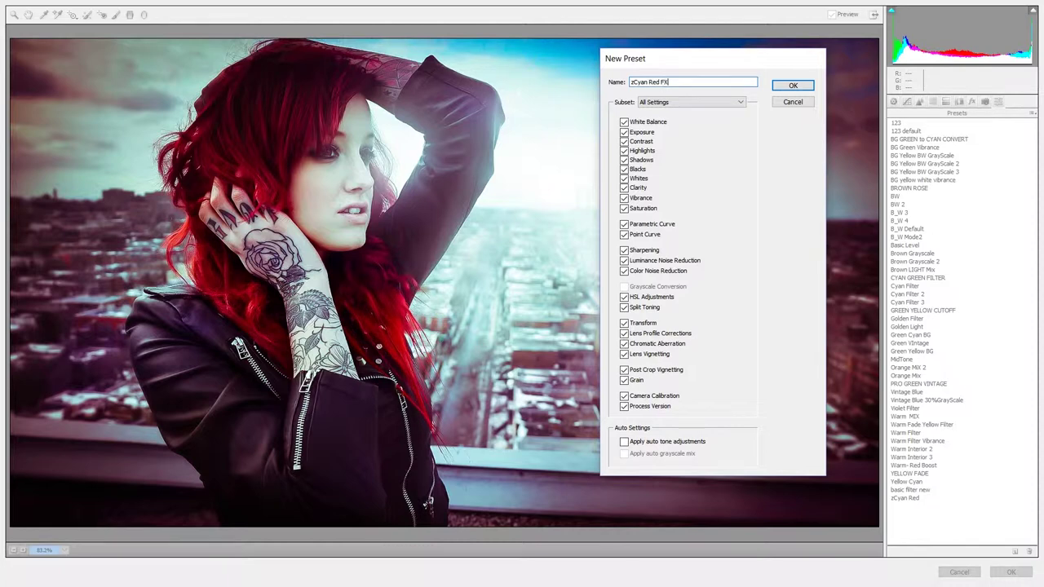
left_click(788, 87)
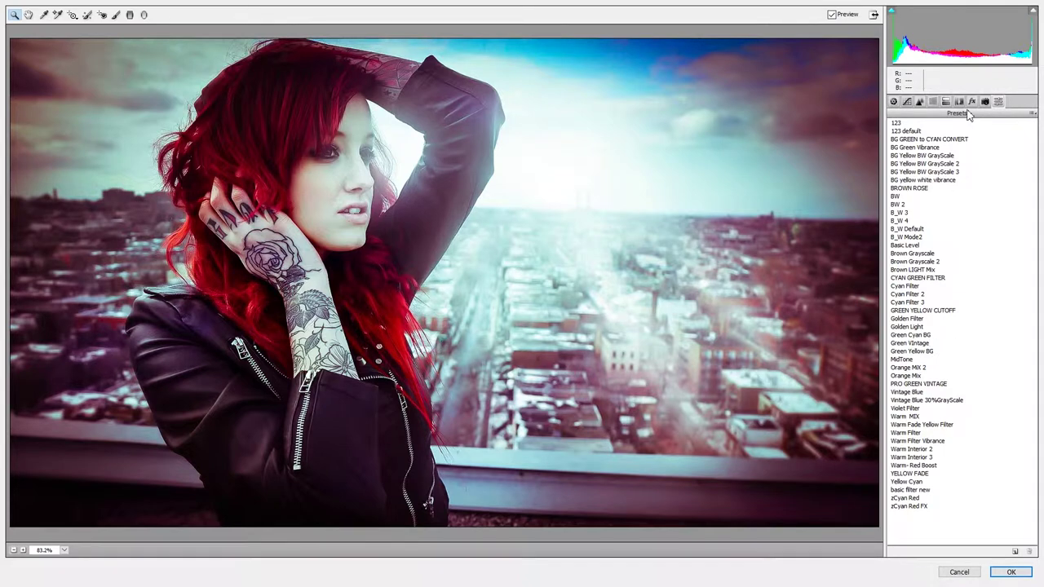
Warm the highlight tint, tint the shadows blue, and adjust exposure in Basic.
left_click(960, 102)
mouse_move(964, 144)
left_mouse_down()
mouse_move(913, 145)
mouse_move(925, 163)
left_mouse_up()
mouse_move(905, 229)
left_mouse_down()
mouse_move(979, 228)
mouse_move(1013, 198)
left_mouse_up()
left_click(932, 101)
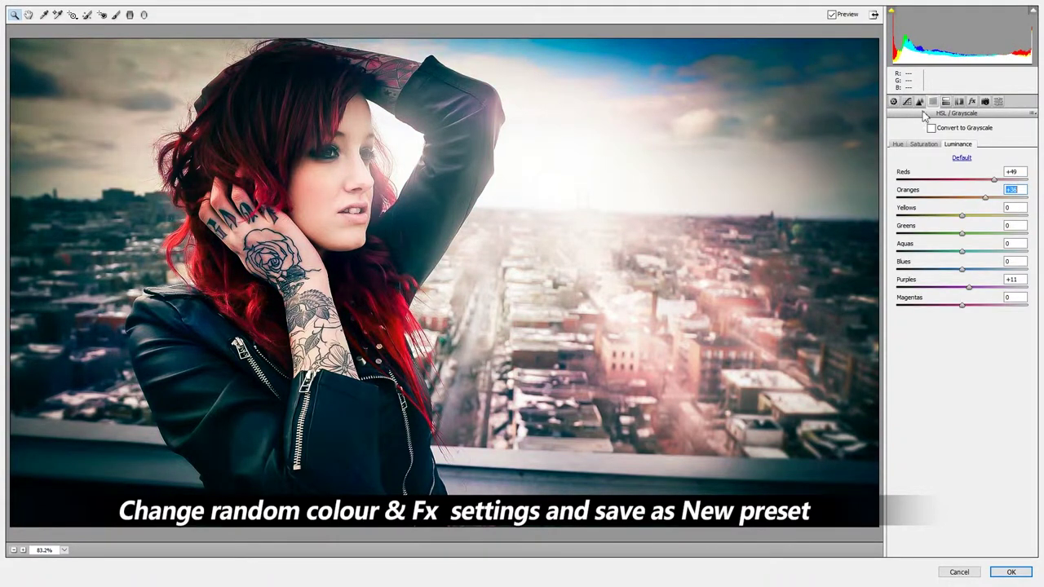
left_click(893, 102)
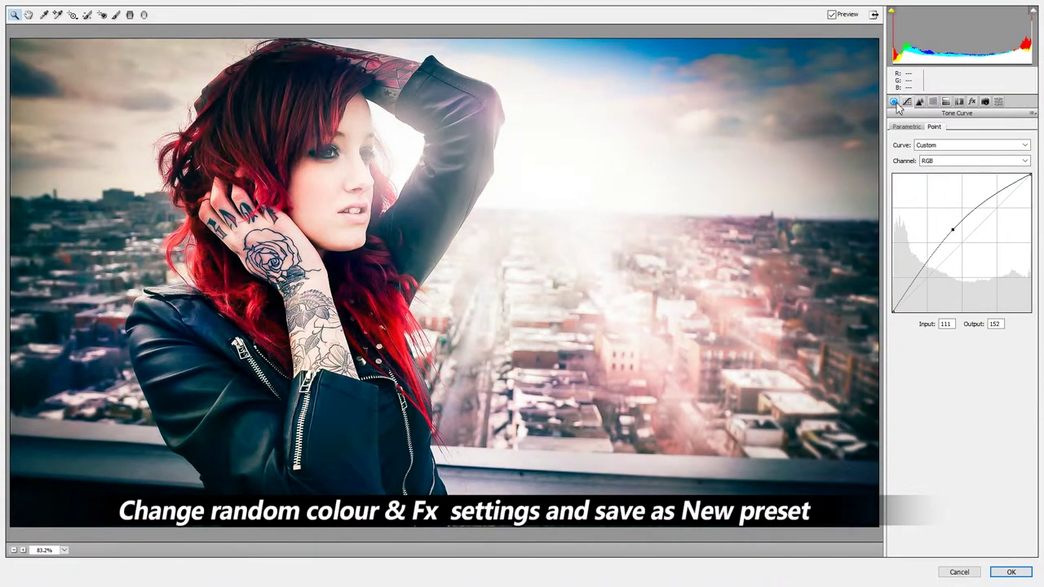
left_click(894, 101)
left_click_drag(964, 209, 997, 235)
Desaturate the oranges, reds, purples and magentas, and raise Oranges luminance.
left_click(932, 101)
left_click(919, 101)
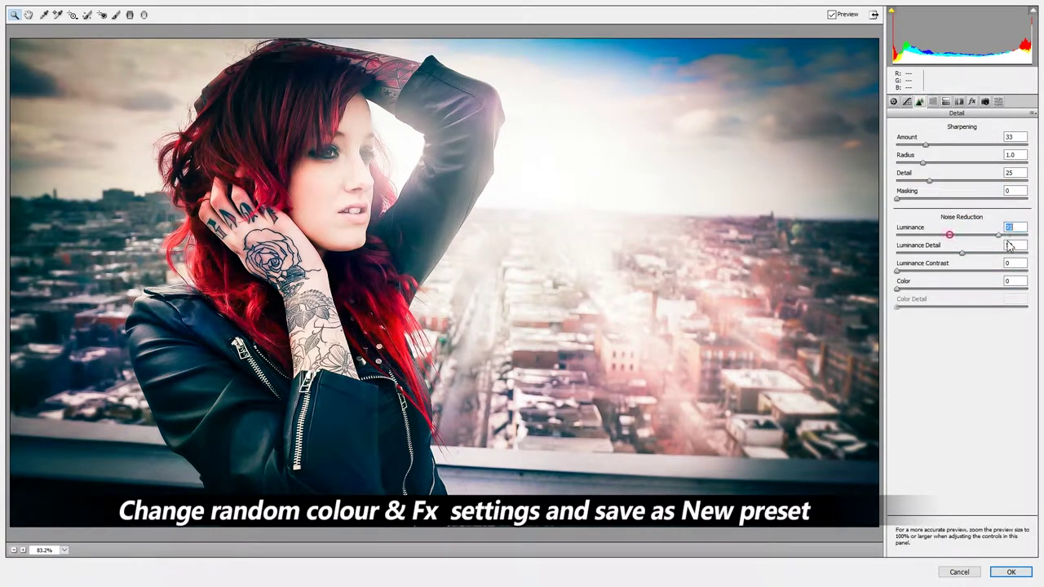
left_click(932, 101)
left_click(924, 143)
left_click_drag(962, 198, 951, 198)
mouse_move(962, 287)
left_mouse_down()
mouse_move(978, 287)
mouse_move(945, 287)
left_mouse_up()
left_click_drag(962, 305, 1000, 305)
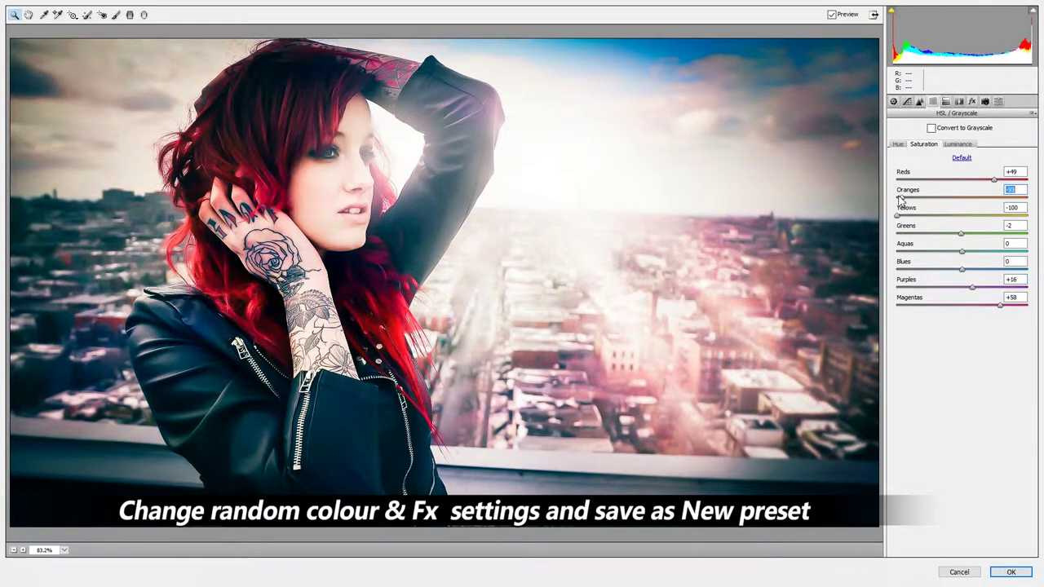
left_click_drag(975, 188, 944, 187)
left_click_drag(944, 304, 924, 304)
left_click_drag(971, 287, 938, 287)
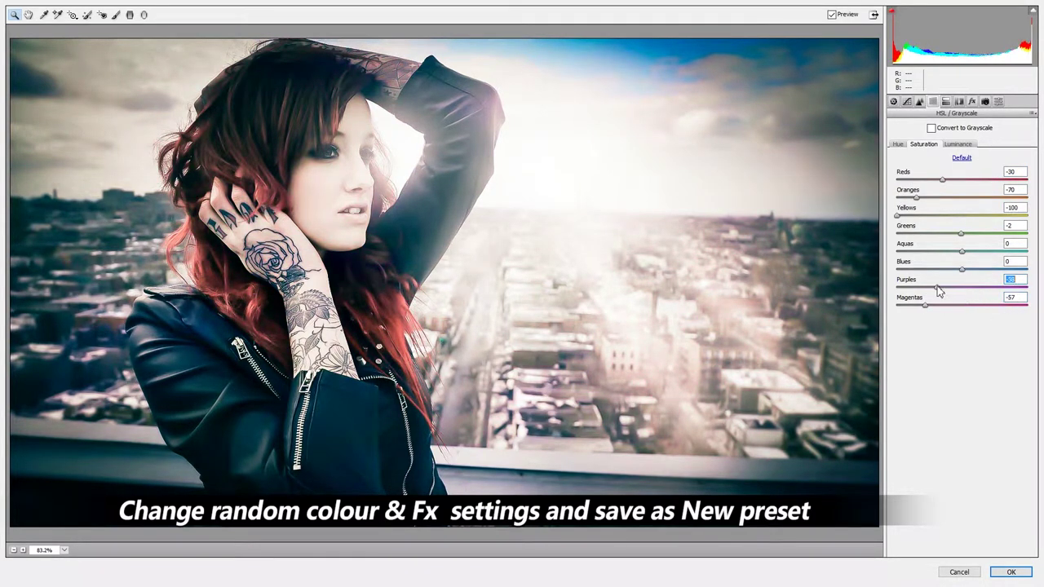
left_click(958, 143)
mouse_move(962, 198)
left_mouse_down()
mouse_move(995, 198)
mouse_move(982, 208)
left_mouse_up()
Tint the highlights teal and warm the shadows sepia at hue 24, saturation 90.
left_click(945, 101)
mouse_move(978, 145)
left_mouse_down()
mouse_move(1036, 147)
mouse_move(1006, 168)
mouse_move(920, 153)
mouse_move(948, 145)
left_mouse_up()
mouse_move(941, 245)
left_mouse_down()
mouse_move(1018, 221)
mouse_move(1022, 236)
mouse_move(905, 228)
left_mouse_up()
left_click_drag(963, 246, 1013, 246)
mouse_move(948, 144)
left_mouse_down()
mouse_move(929, 144)
mouse_move(939, 165)
mouse_move(909, 144)
mouse_move(1011, 144)
mouse_move(937, 155)
left_mouse_up()
Drop the Oranges luminance and lower the Reds saturation in HSL.
left_click(971, 101)
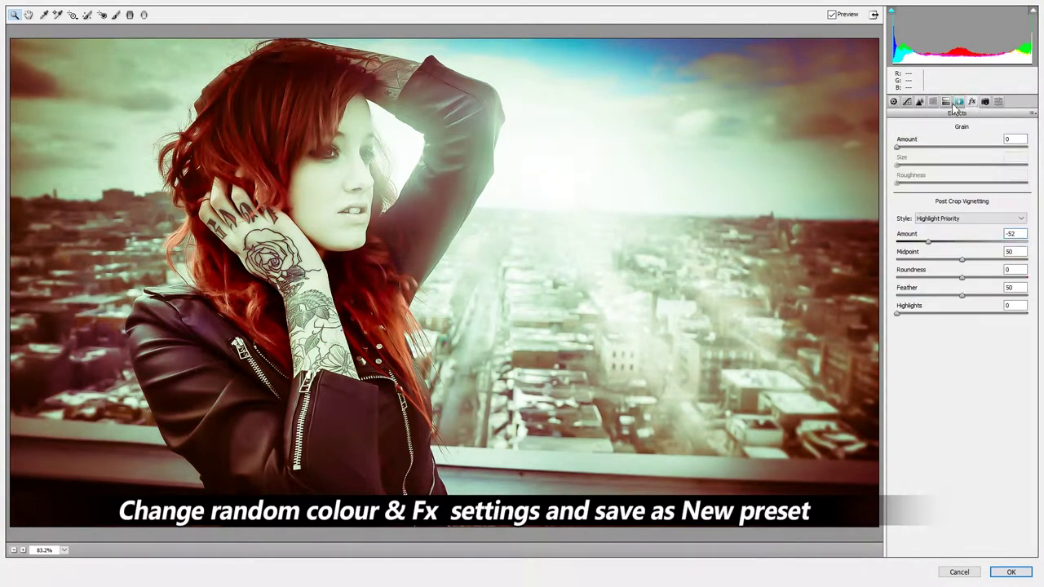
left_click(932, 102)
mouse_move(972, 198)
left_mouse_down()
mouse_move(911, 202)
mouse_move(954, 198)
left_mouse_up()
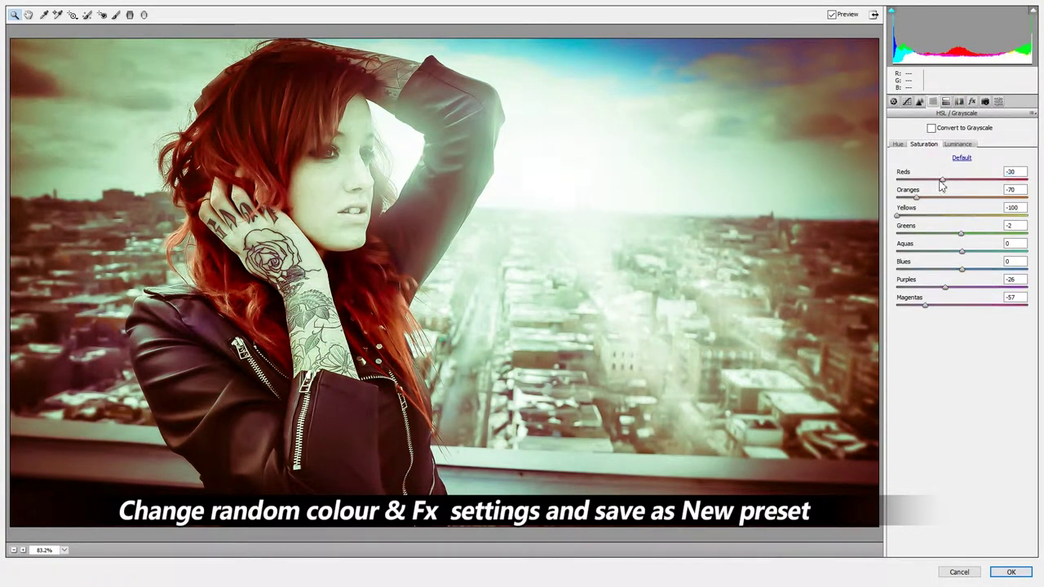
left_click(923, 143)
left_click_drag(969, 287, 944, 287)
left_click(956, 143)
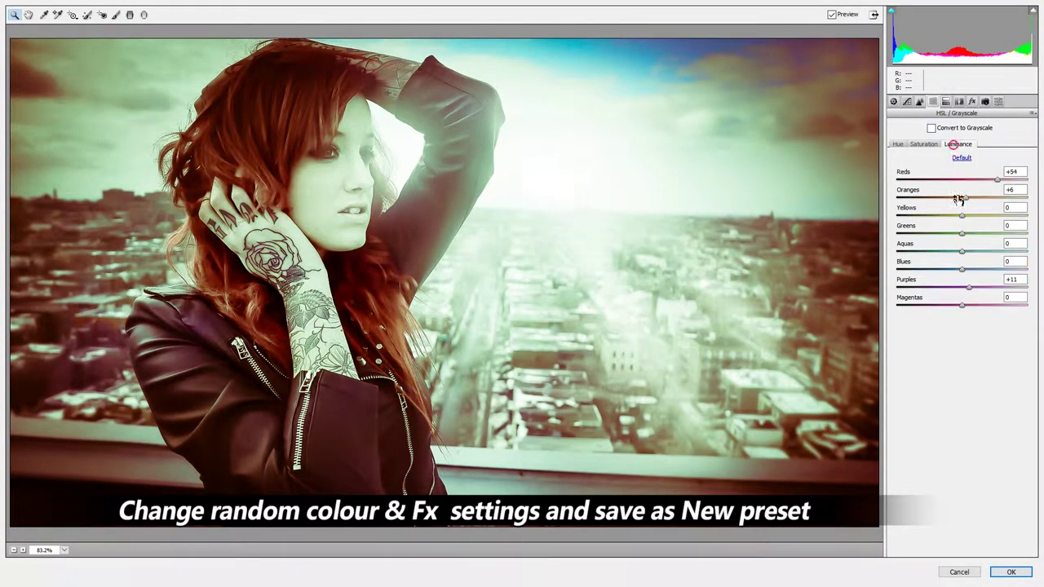
left_click(998, 101)
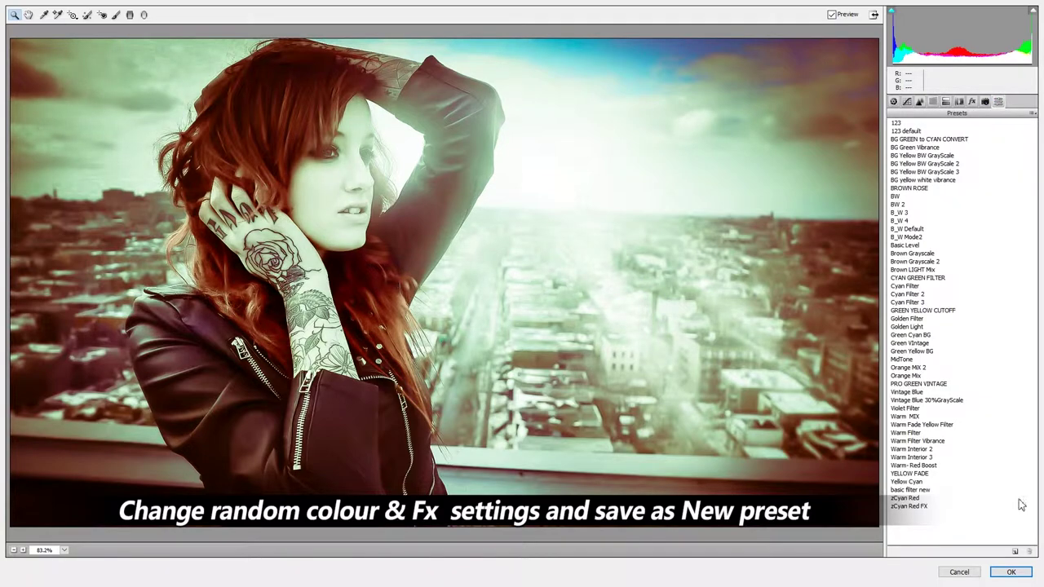
Begin saving the warm red-sepia grade as a new preset.
left_click(1015, 551)
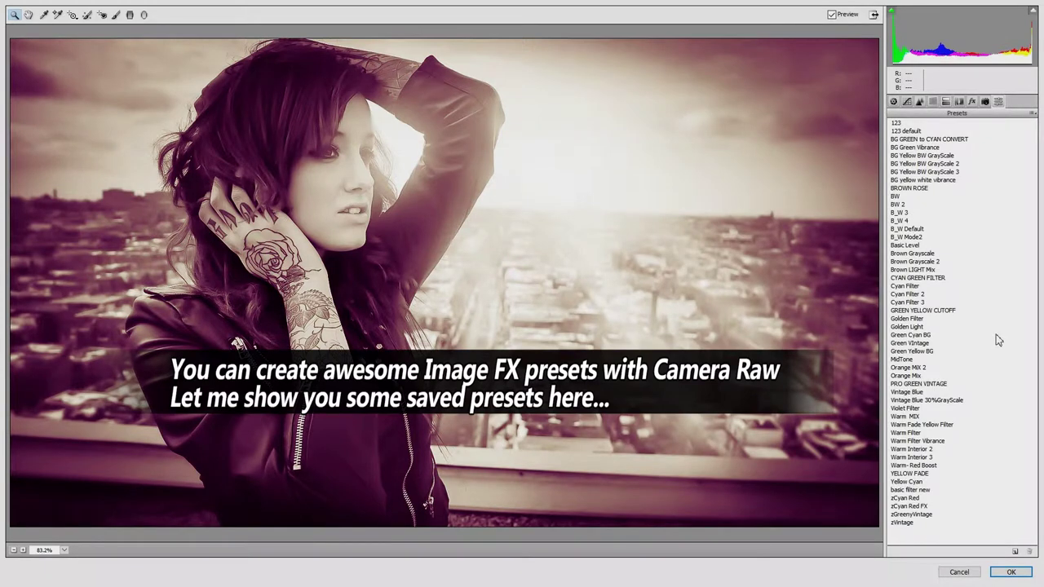
Preview presets from zCyan Red through the Warm, Violet and Vintage looks to Green Vintage.
left_click(907, 498)
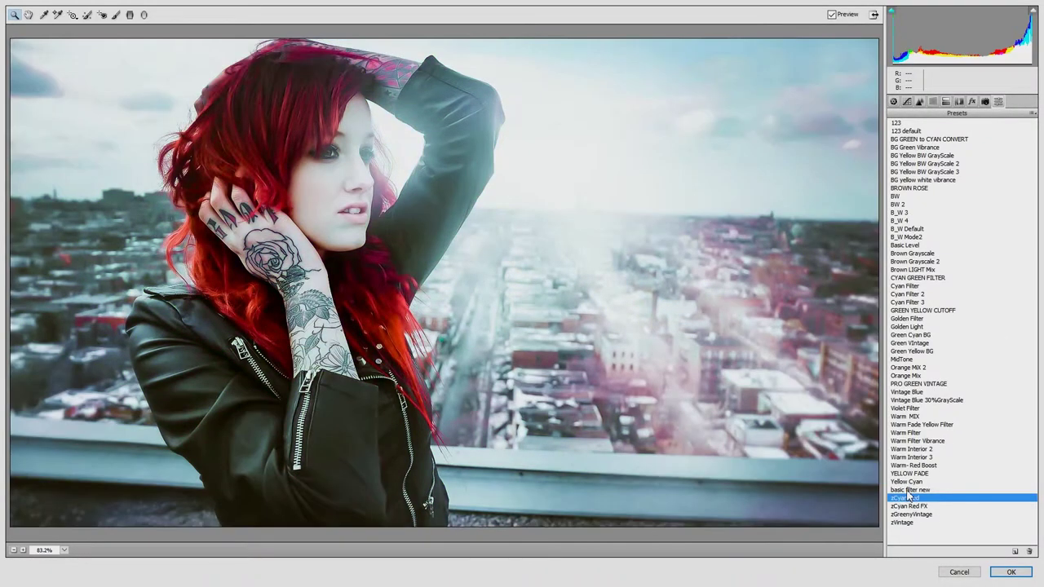
left_click(907, 514)
left_click(909, 489)
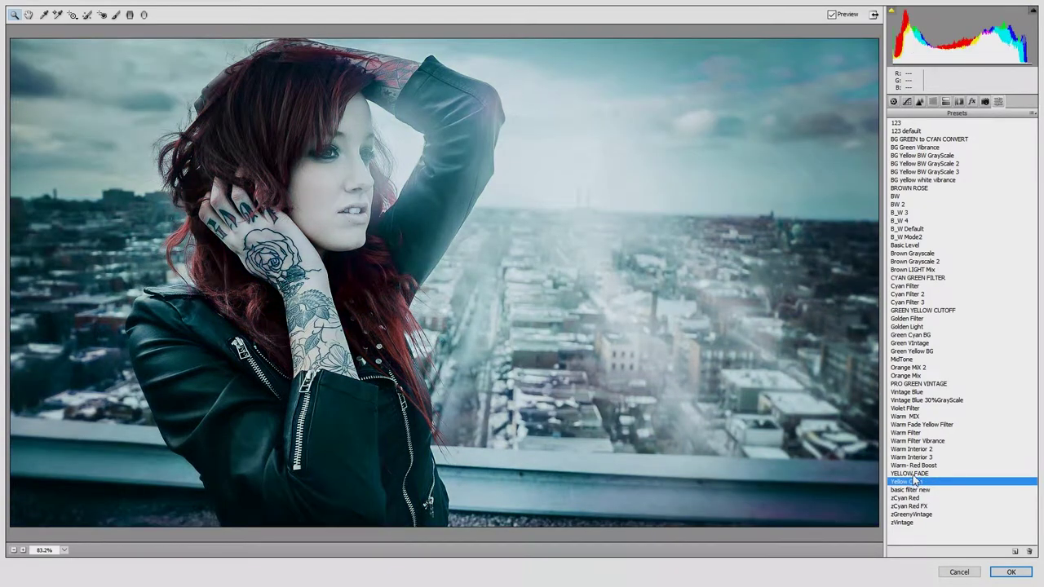
left_click(913, 472)
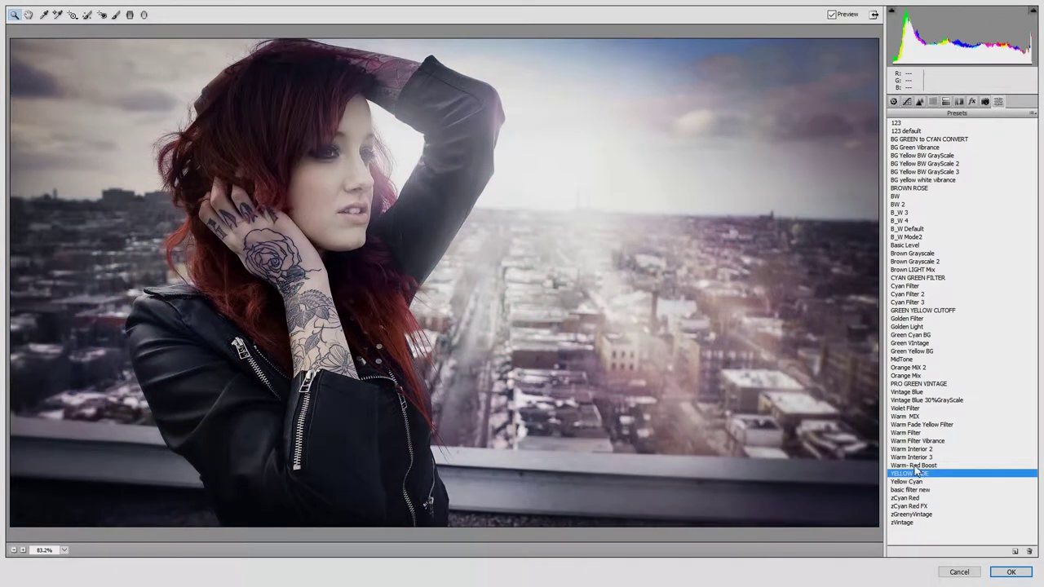
left_click(916, 465)
left_click(919, 458)
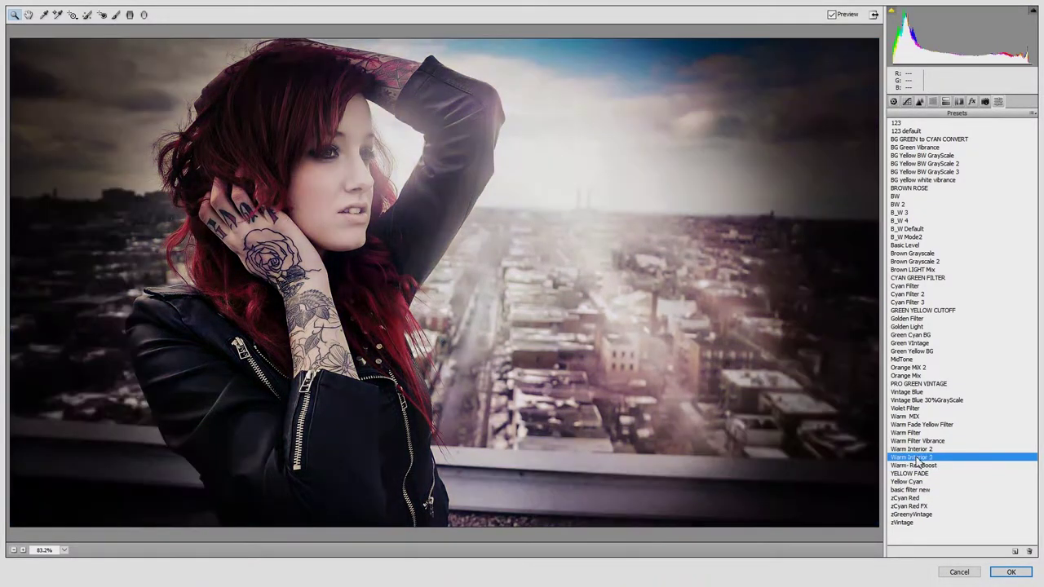
left_click(918, 452)
left_click(918, 440)
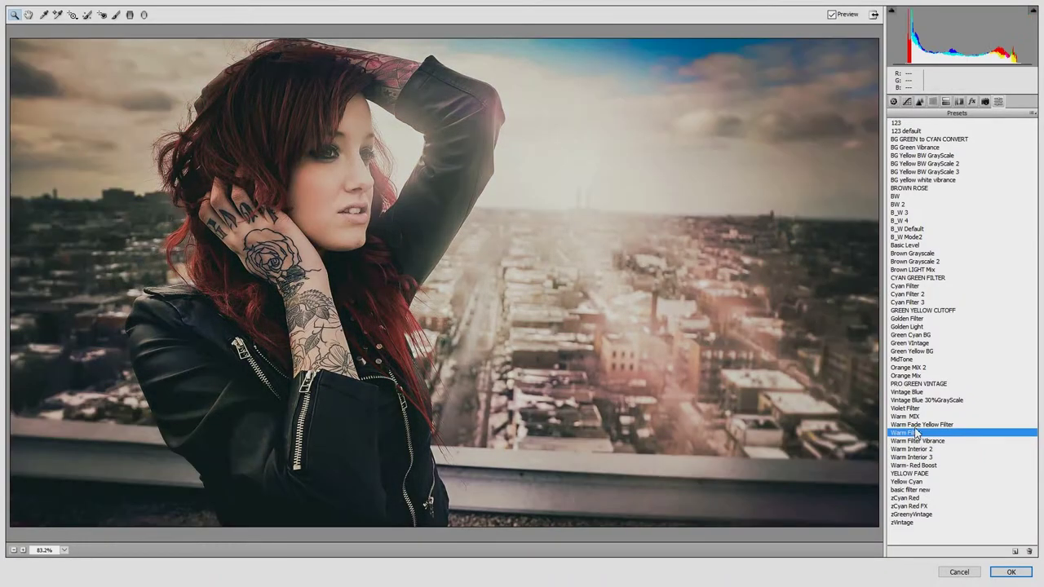
left_click(917, 425)
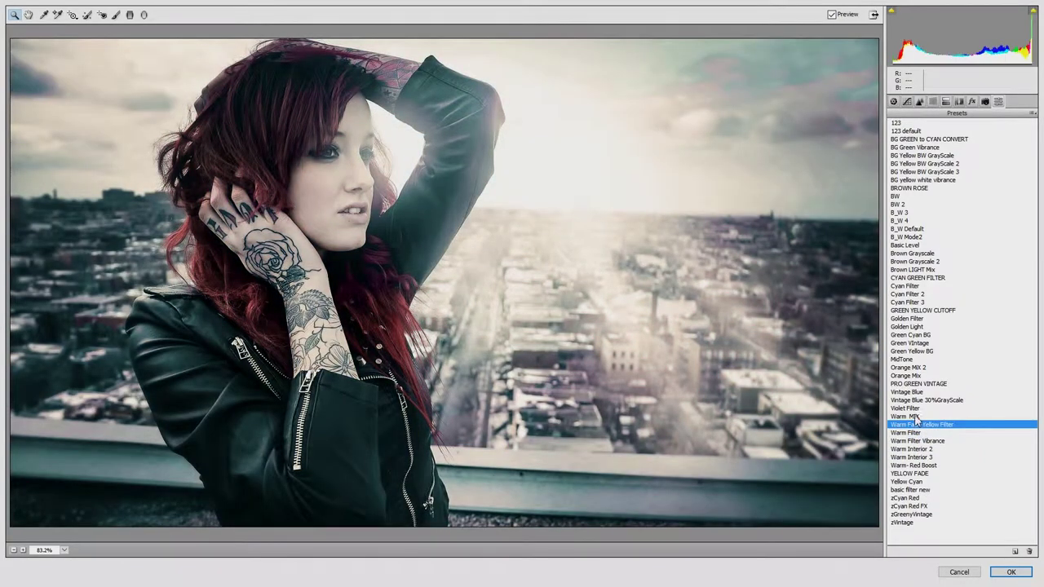
left_click(916, 416)
left_click(916, 408)
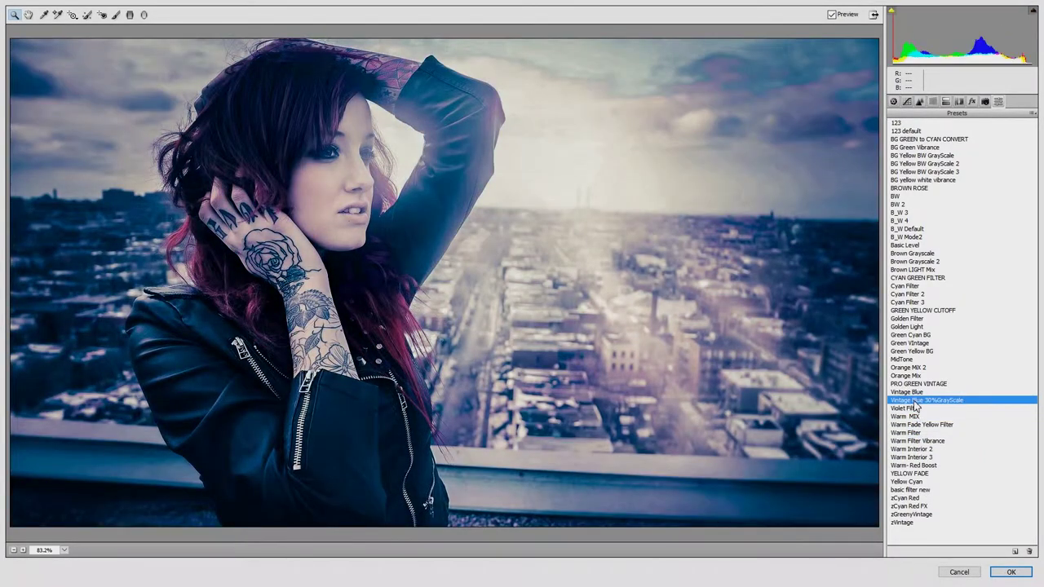
left_click(915, 392)
left_click(916, 384)
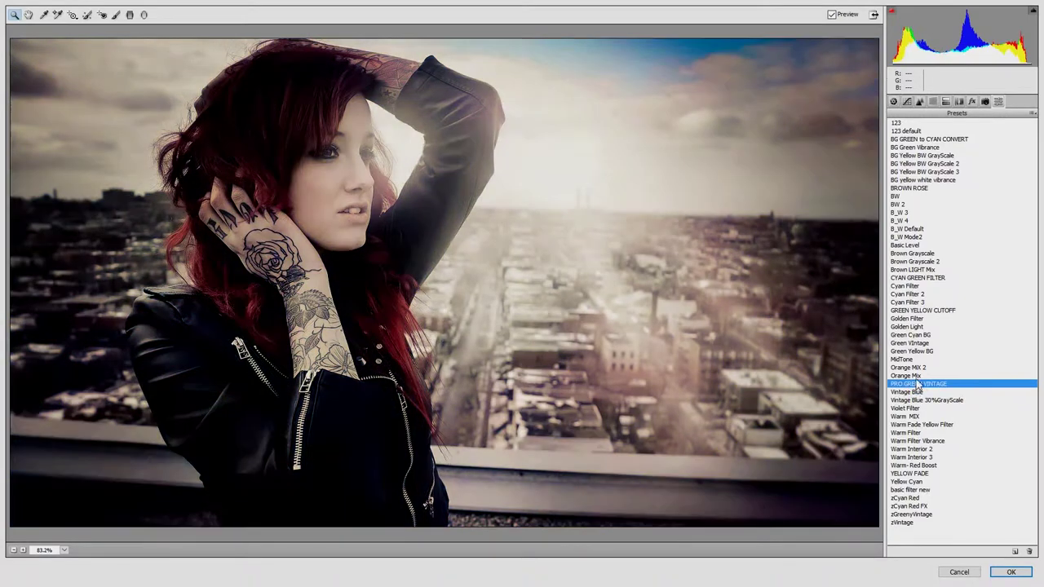
left_click(914, 376)
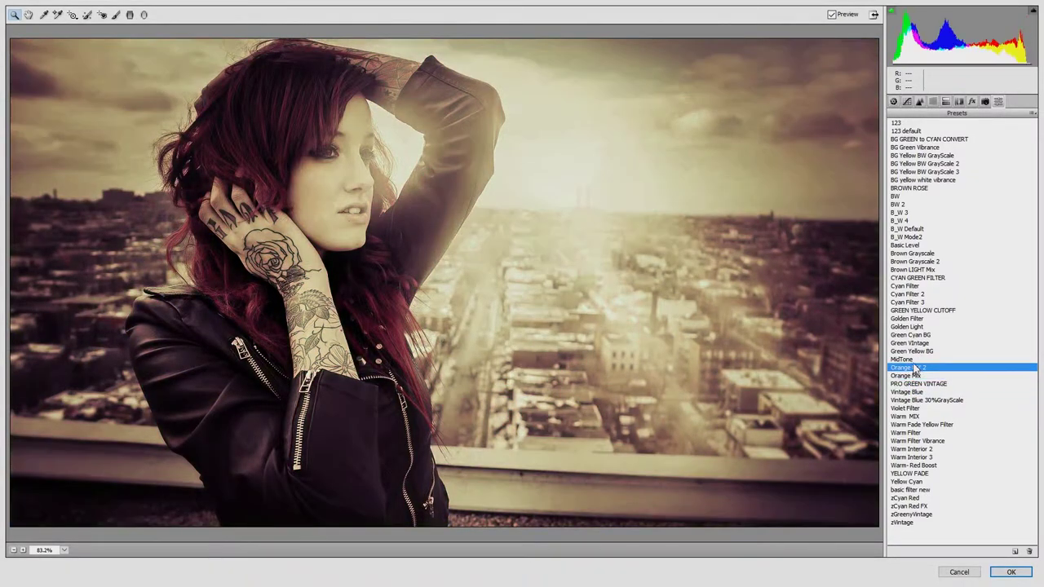
left_click(910, 360)
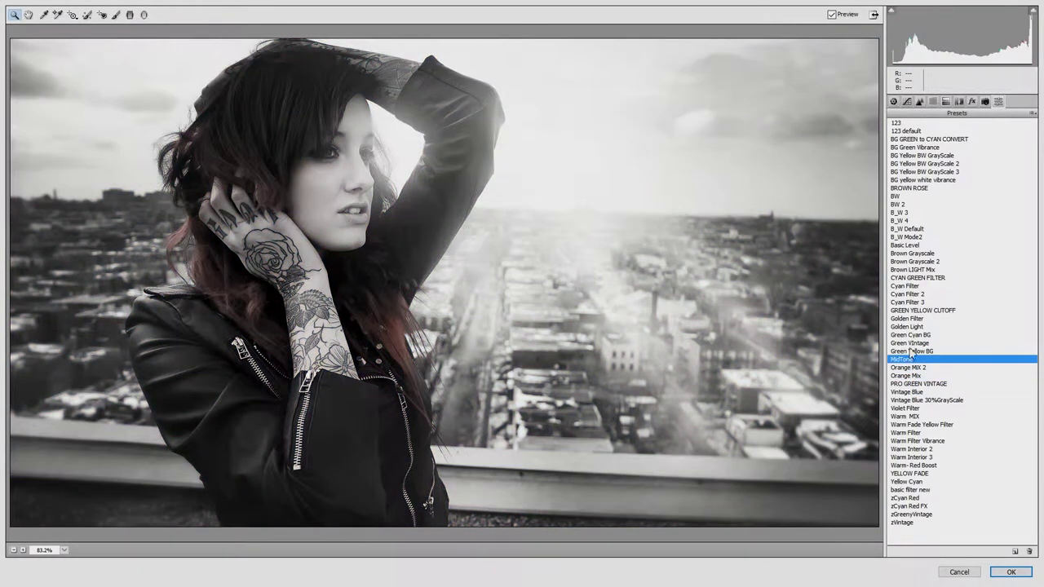
left_click(911, 344)
Preview the Cyan, Brown Grayscale, B_W, BG and 123 presets, ending on zCyan Red FX.
left_click(911, 335)
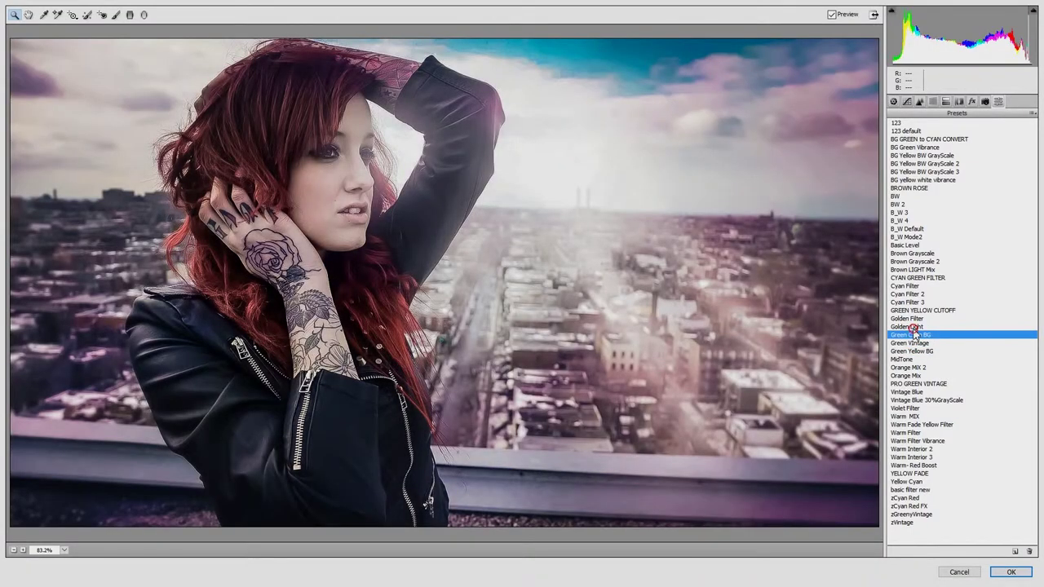
left_click(911, 327)
left_click(912, 310)
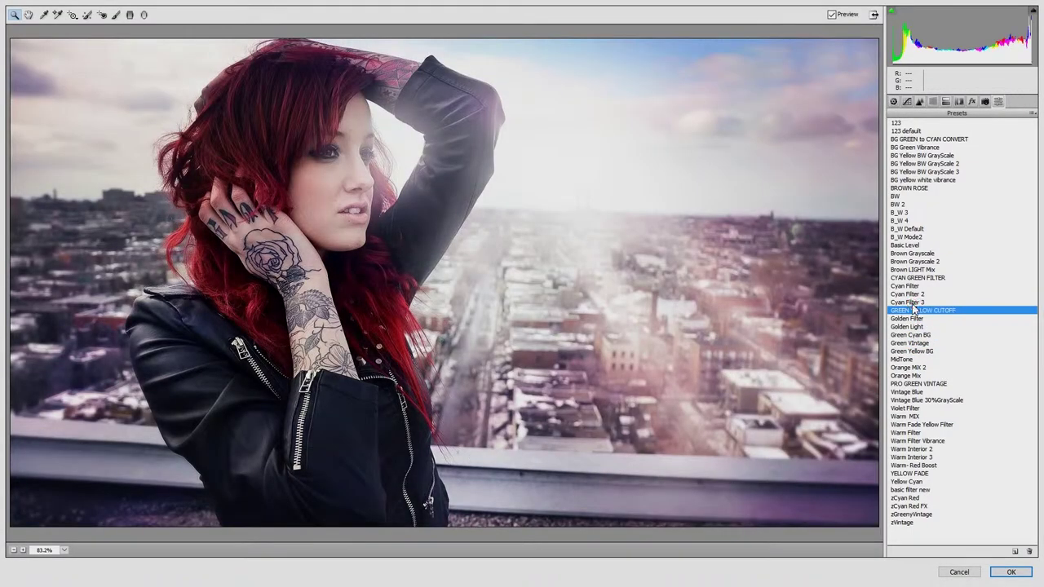
left_click(911, 302)
left_click(915, 278)
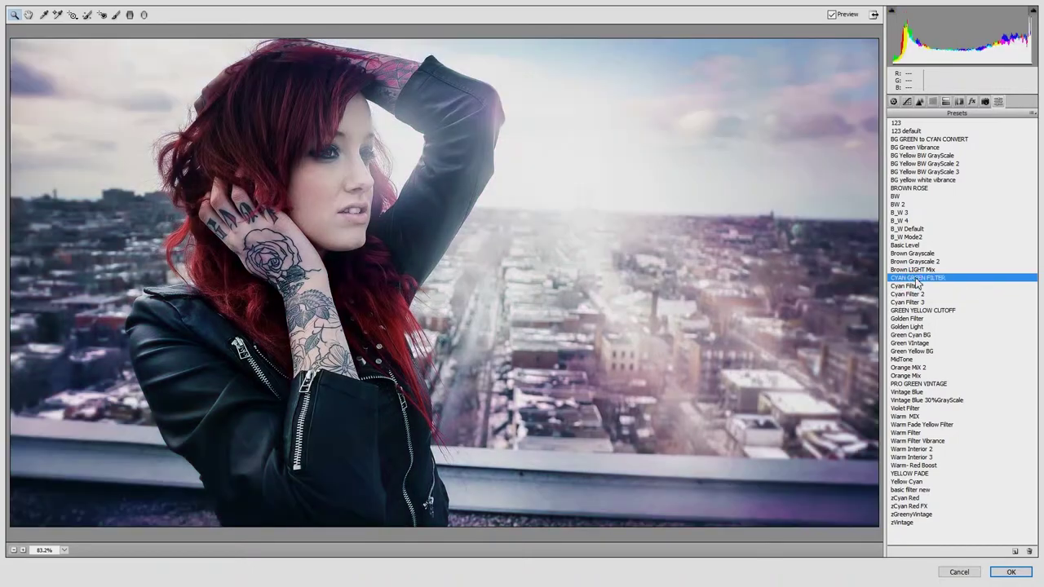
left_click(915, 270)
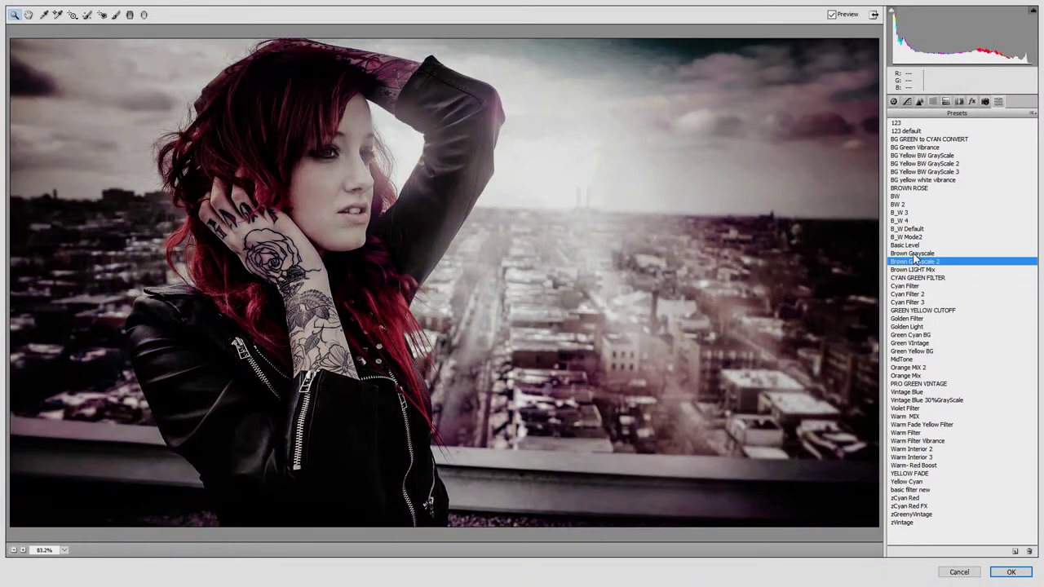
left_click(915, 254)
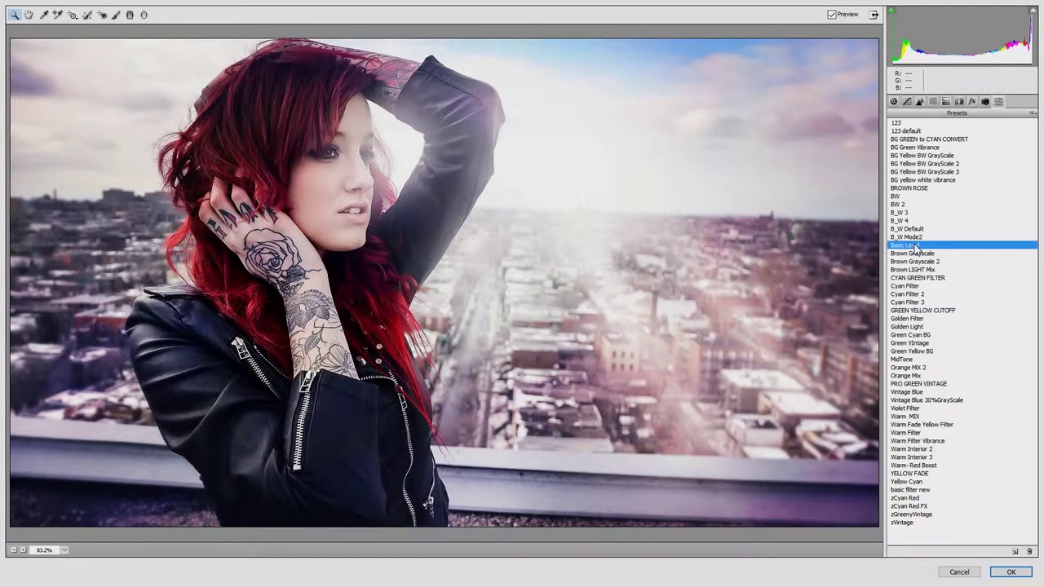
left_click(915, 230)
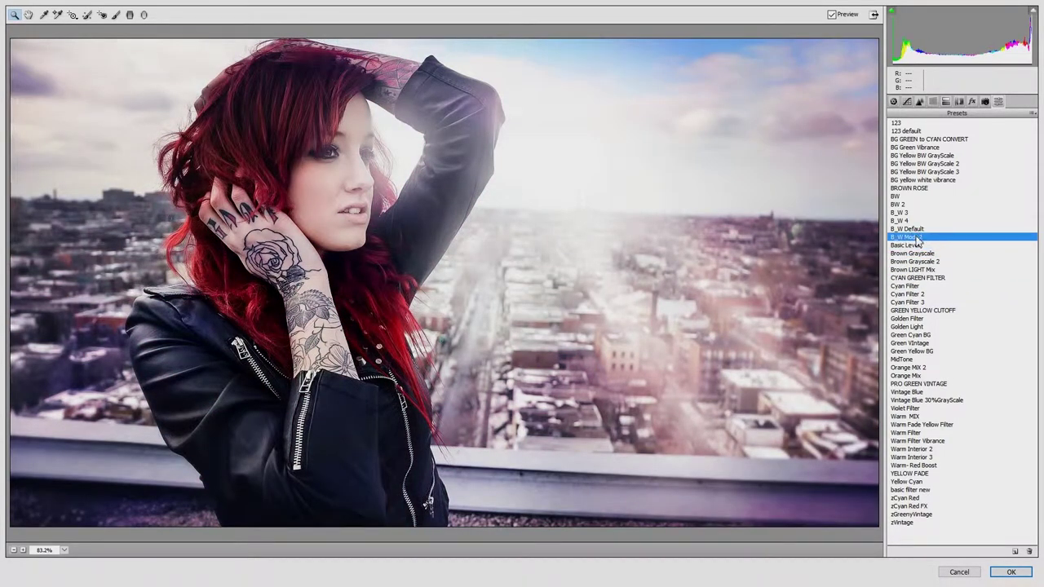
left_click(896, 196)
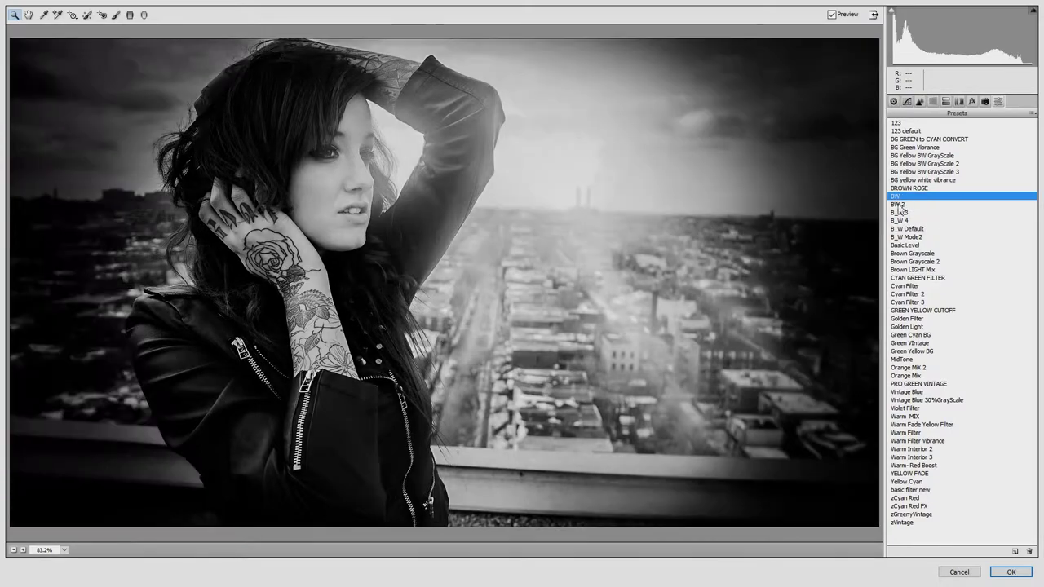
left_click(899, 212)
left_click(902, 180)
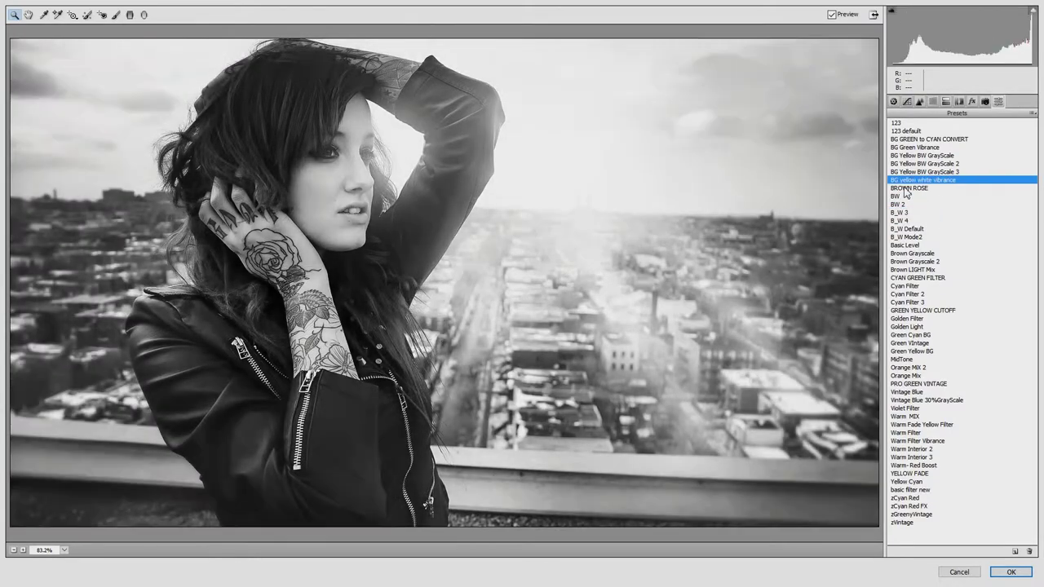
left_click(904, 188)
left_click(916, 139)
left_click(906, 131)
left_click(900, 124)
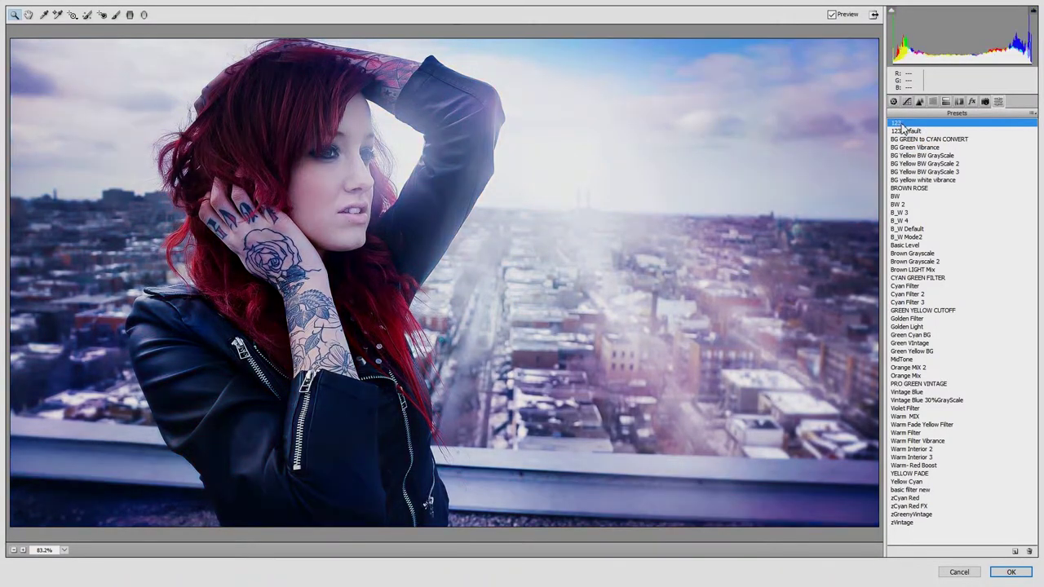
left_click(910, 505)
Confirm the Camera Raw Filter so the cyan-red grade lands on the Background layer.
left_click(1008, 572)
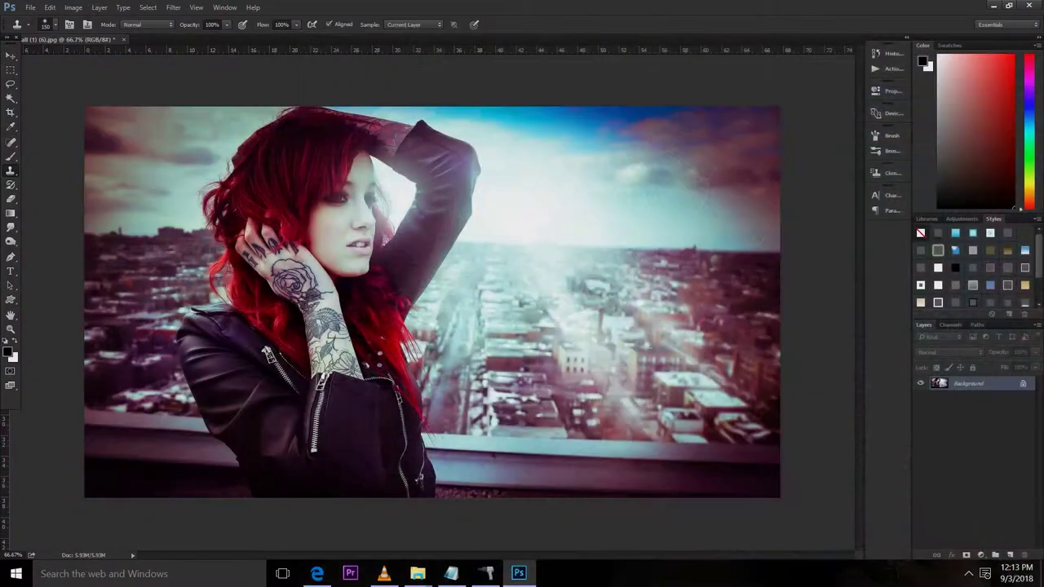